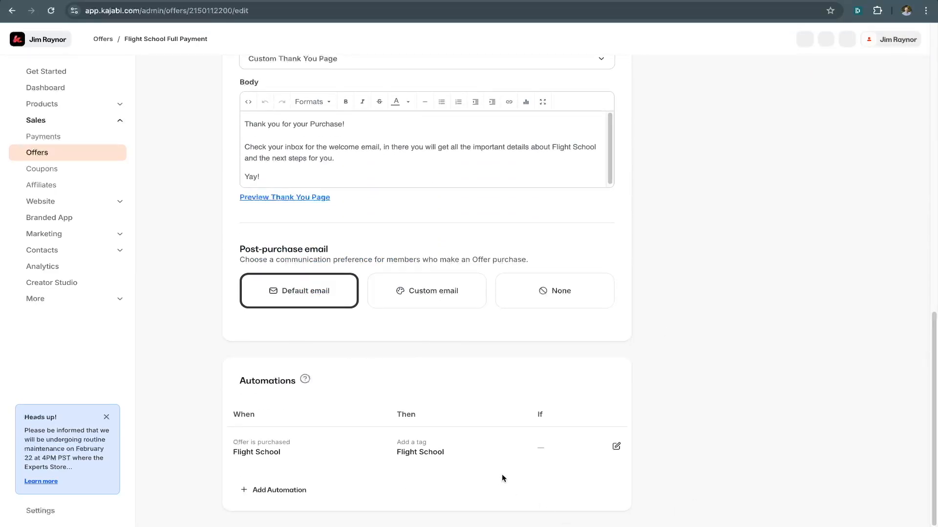
Step: Open the offer's checkout page editor and inspect the settings for its video and hero image
scroll(534, 454, up, 8)
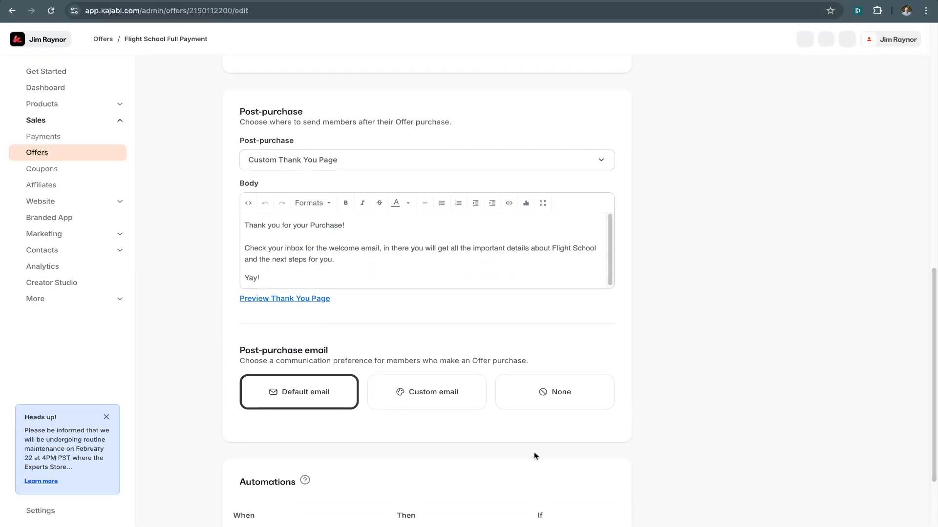
scroll(534, 454, up, 6)
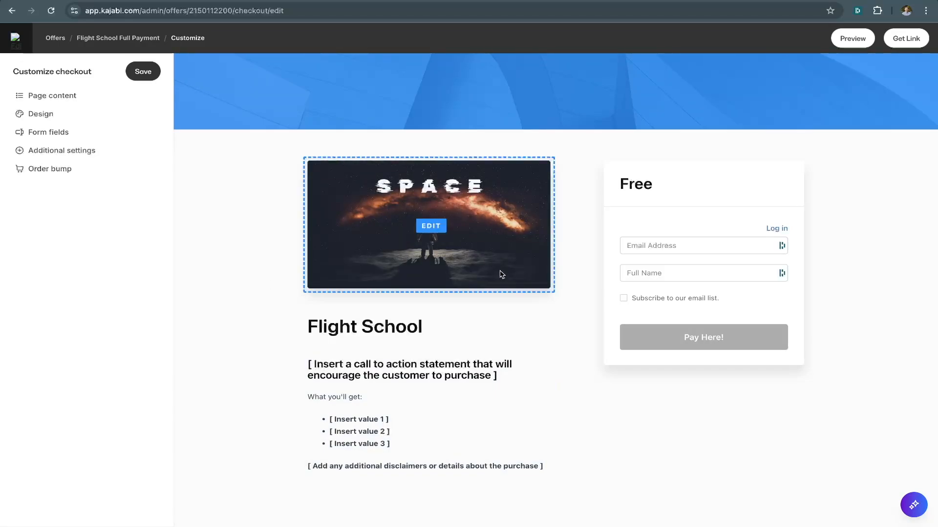
click(418, 182)
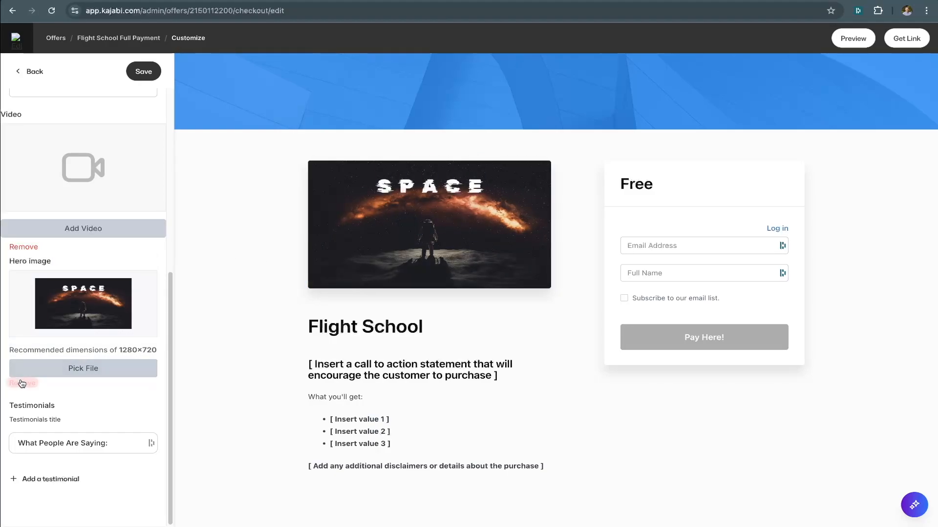
click(30, 72)
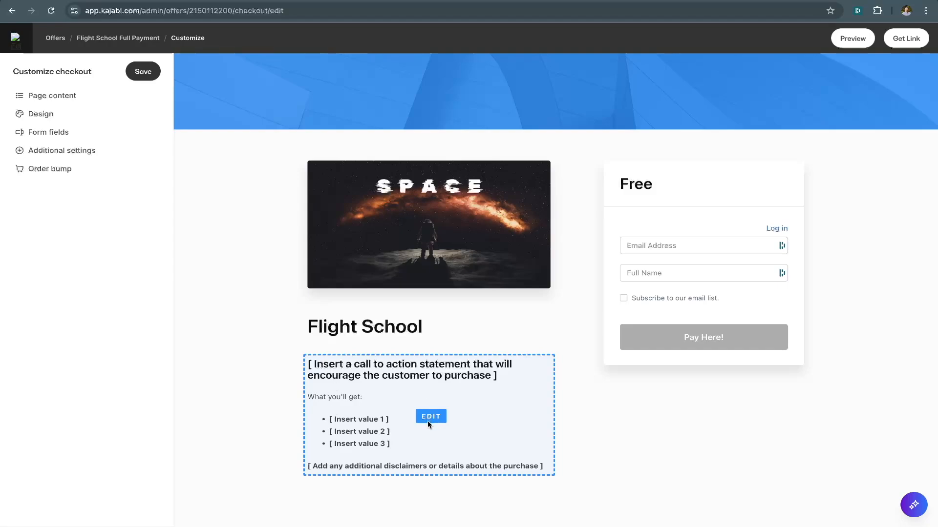
Step: Delete all placeholder text from the checkout description and save the page content
click(467, 368)
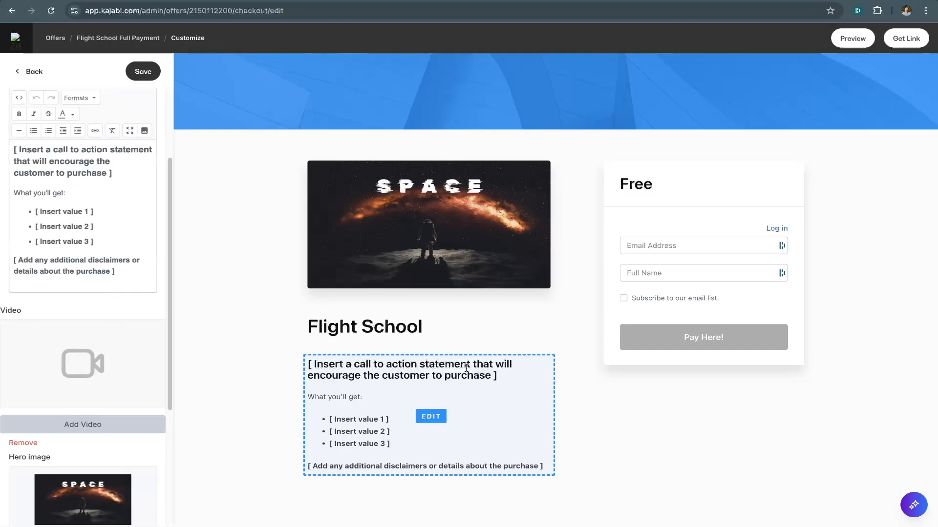
drag(95, 334, 20, 242)
click(58, 282)
click(80, 299)
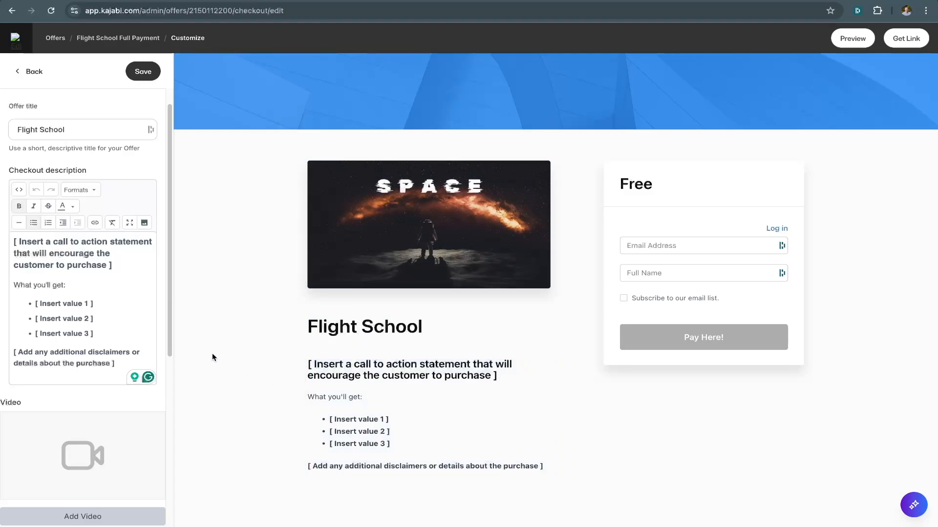
drag(121, 363, 9, 248)
key(BackSpace)
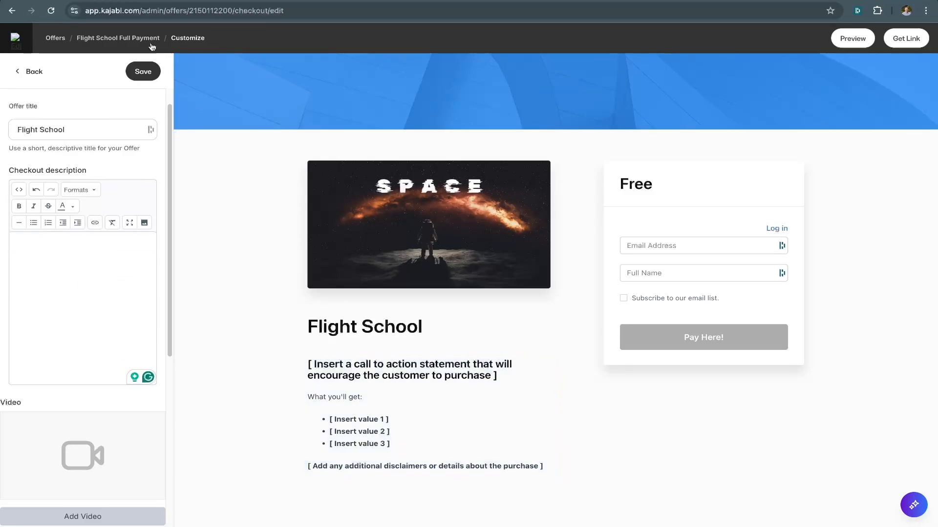
click(141, 72)
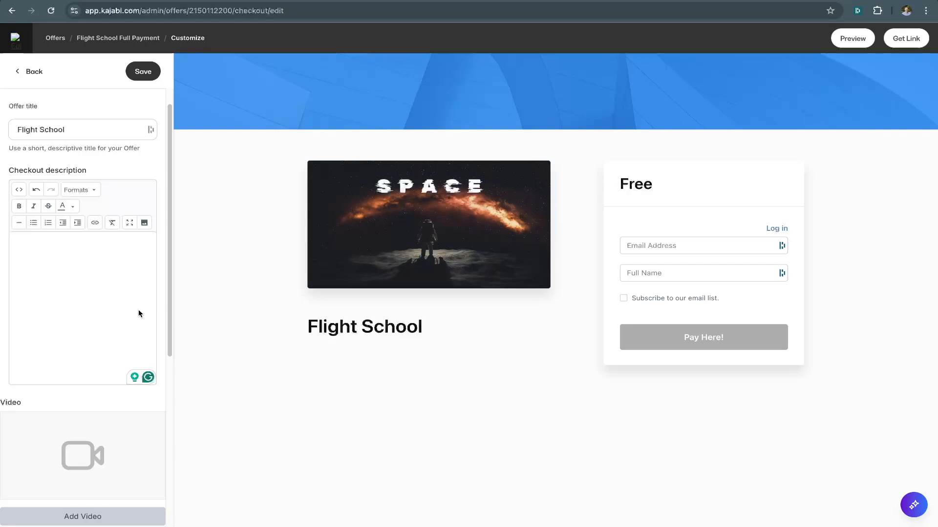
click(41, 74)
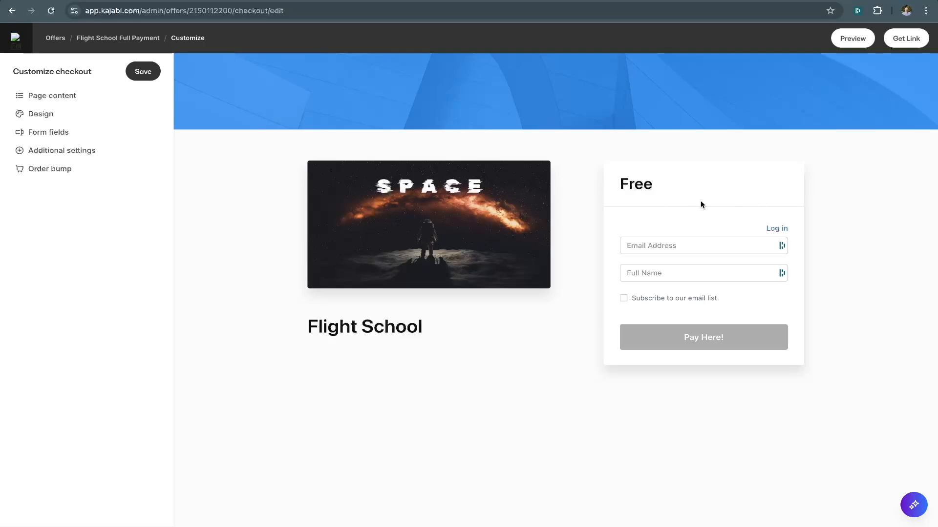
Step: Enable address collection in the checkout form fields and save the change
click(648, 275)
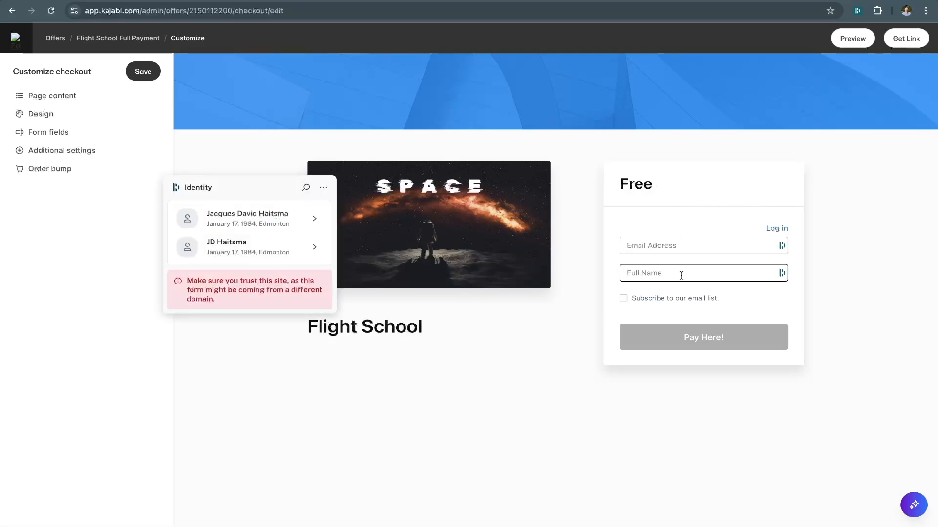
click(675, 223)
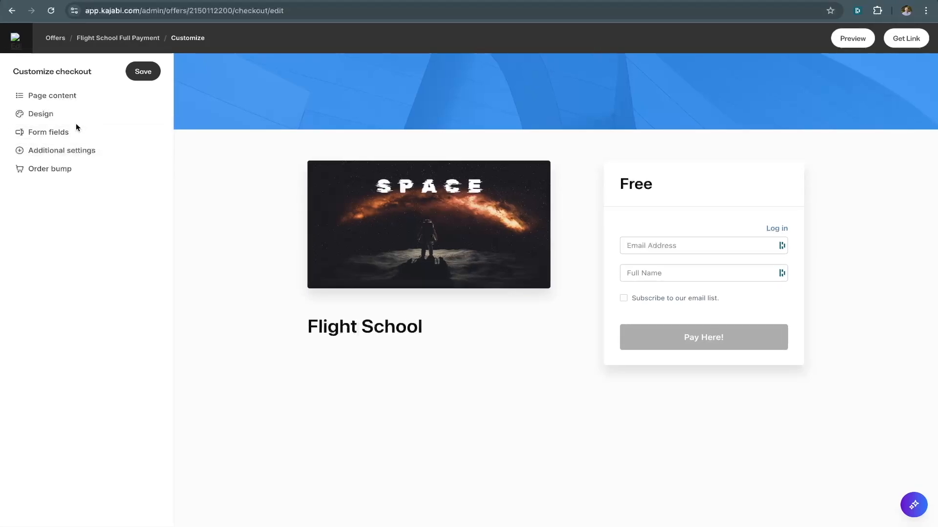
click(60, 135)
click(39, 173)
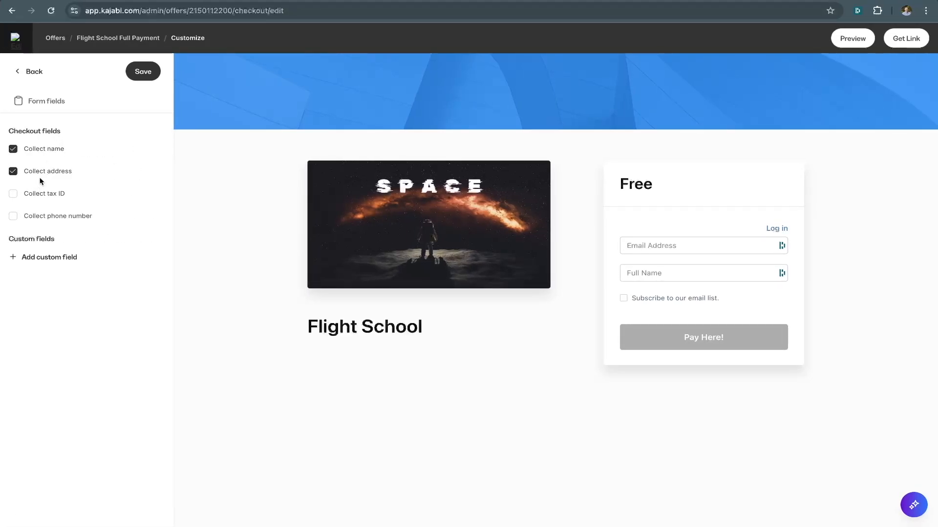
click(141, 72)
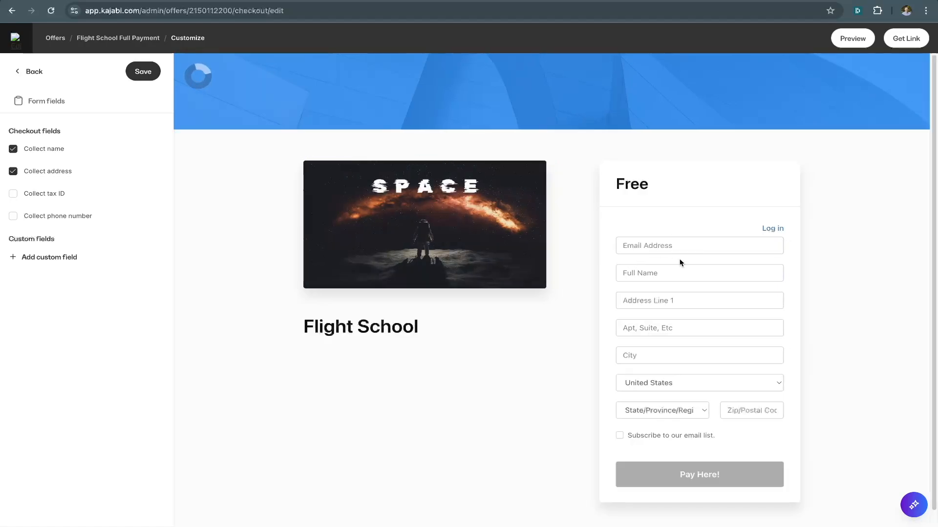
Step: Disable address collection in the checkout form, save, and return to the customization overview
click(22, 171)
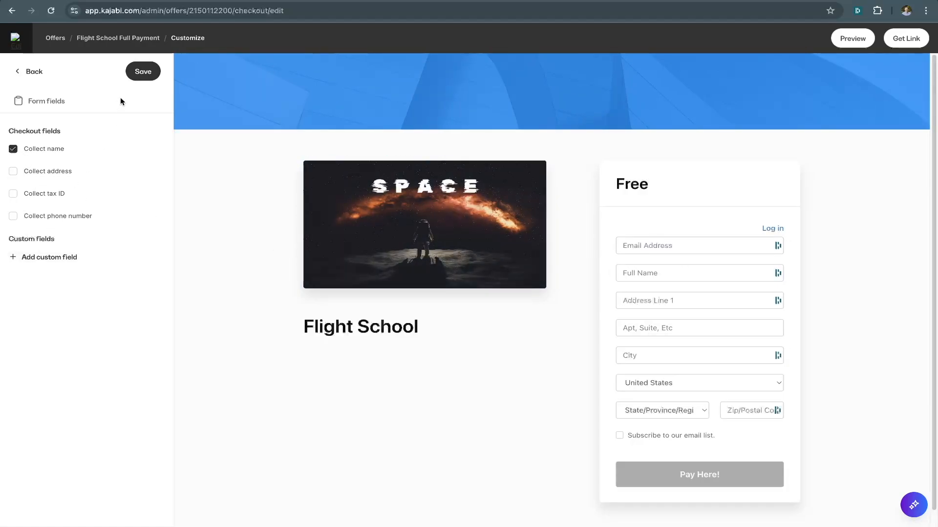
click(142, 74)
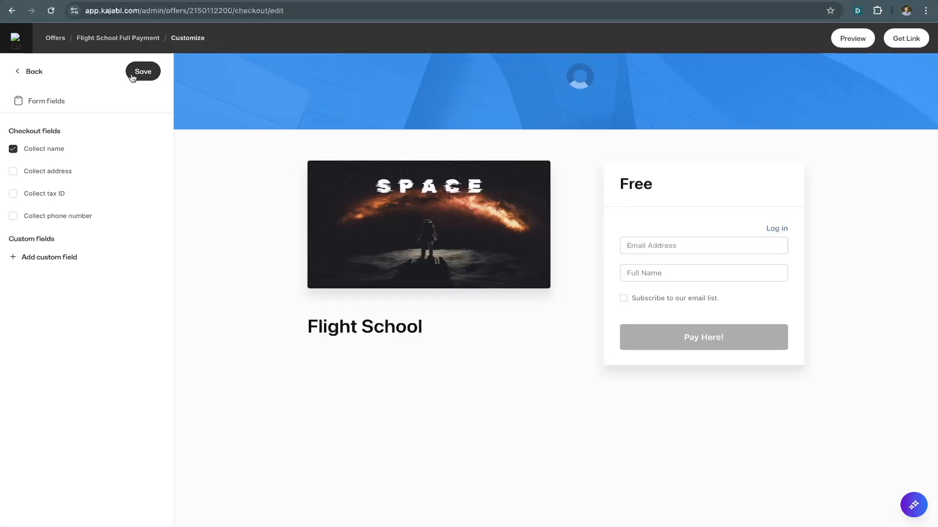
click(30, 72)
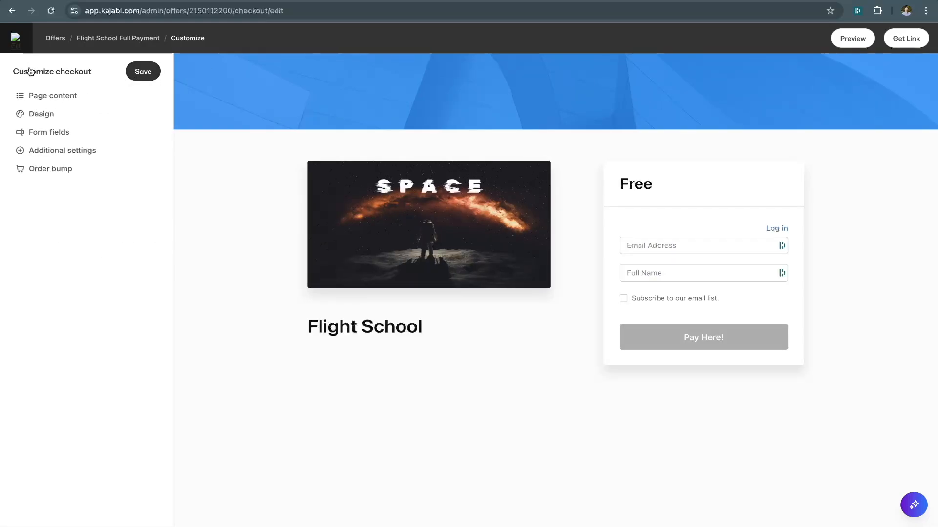
Step: Make the service agreement required in the checkout's additional settings and save
click(54, 151)
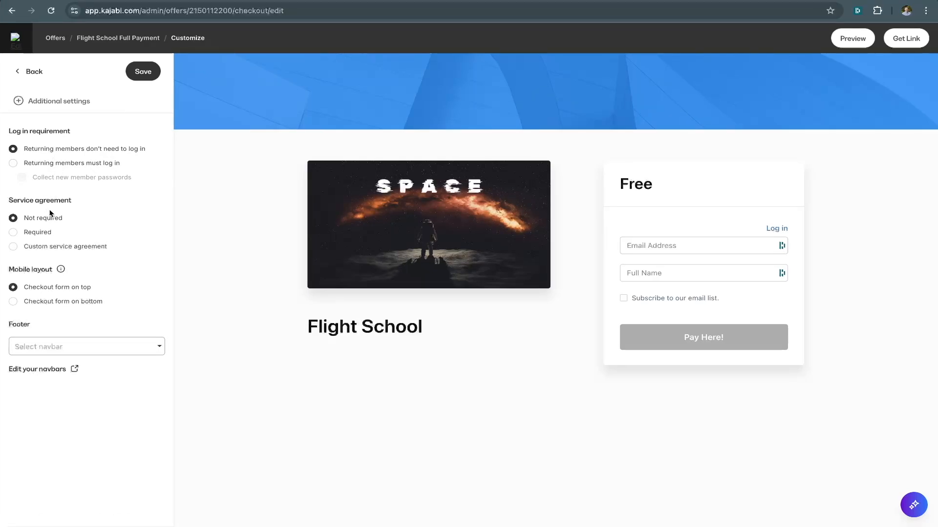
click(14, 233)
click(143, 71)
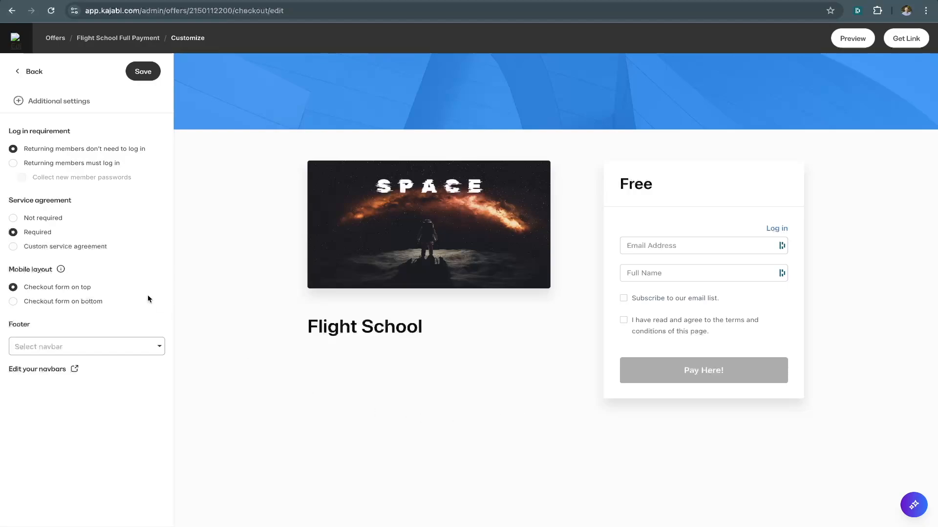
Step: Switch to a custom service agreement with the text "Check these out" and save
click(61, 249)
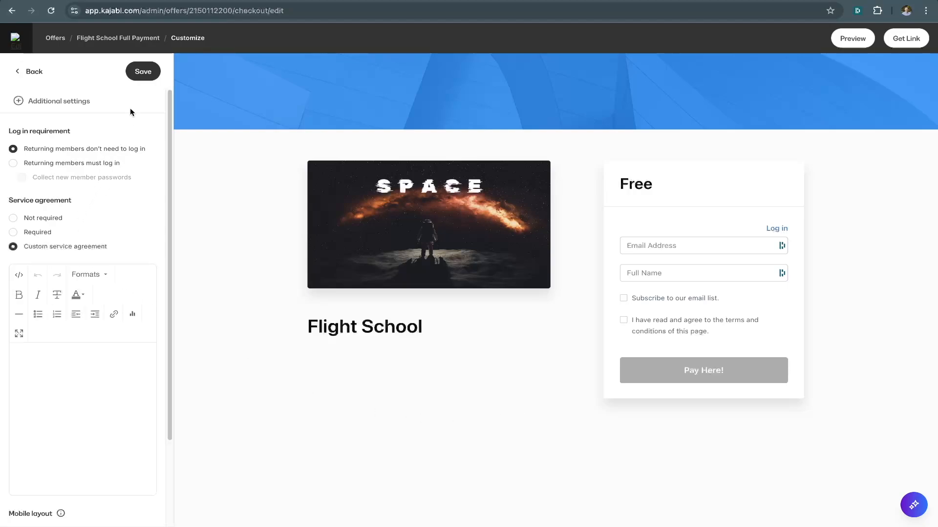
click(52, 378)
text(Check these out)
click(140, 73)
mouse_move(692, 375)
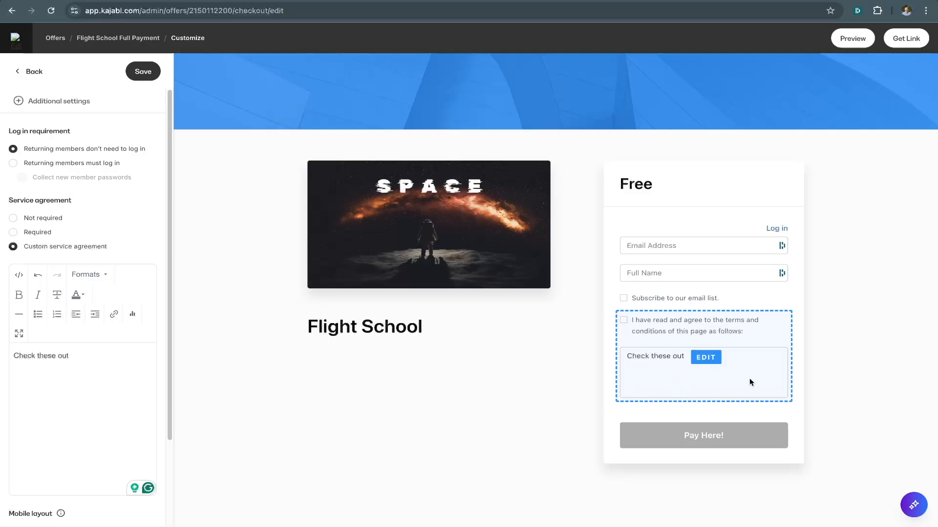
drag(79, 352, 16, 352)
triple_click(87, 360)
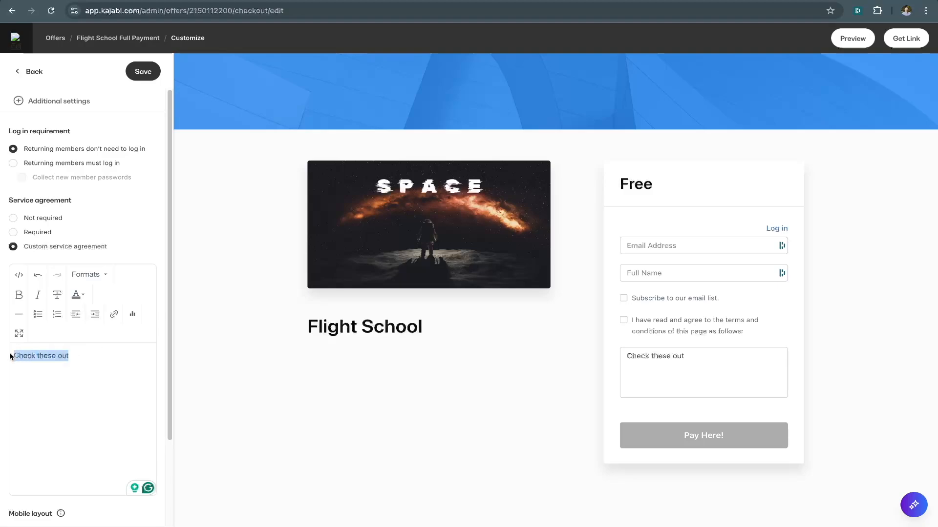
click(111, 315)
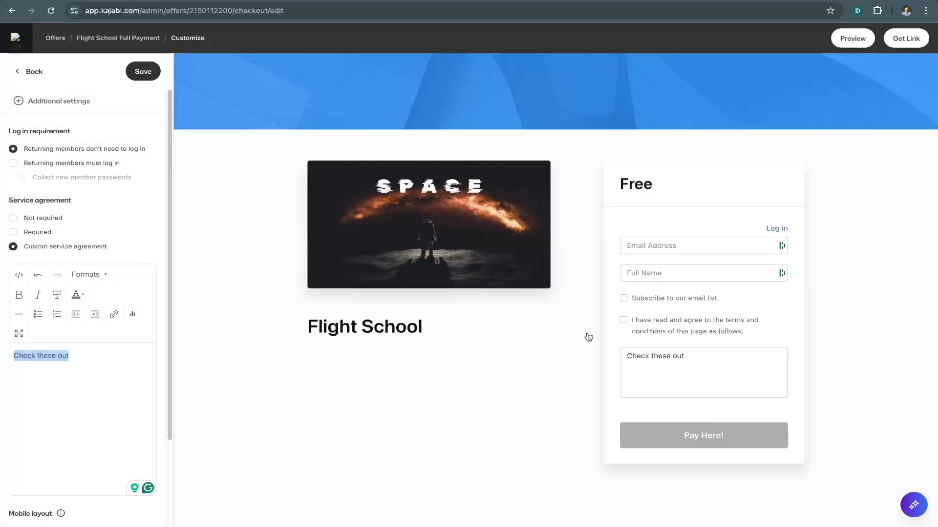
click(586, 334)
click(83, 359)
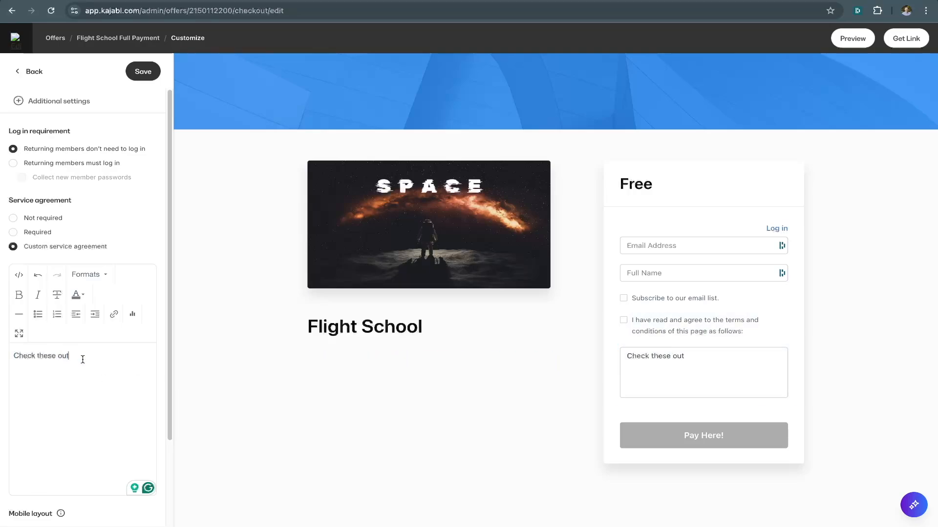
Step: Set the service agreement back to Required, save, and return to the customization overview
click(44, 231)
click(130, 72)
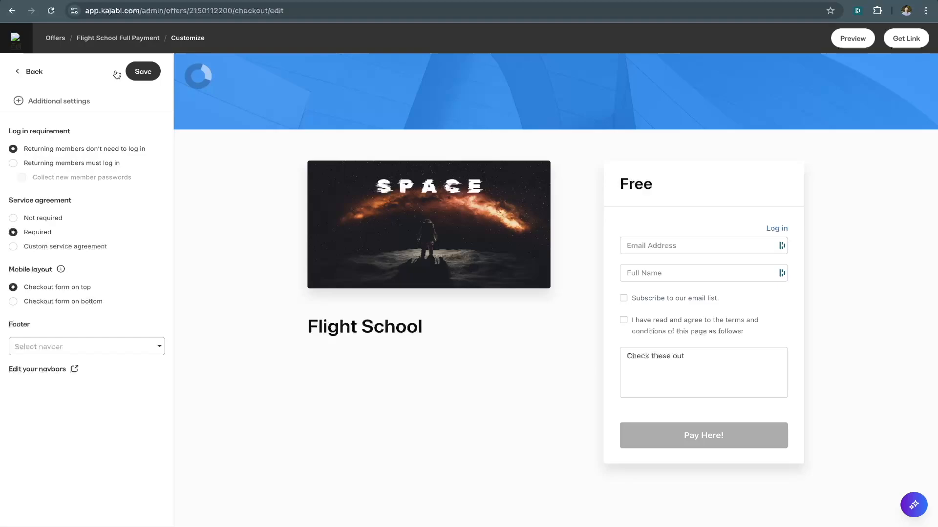
click(22, 72)
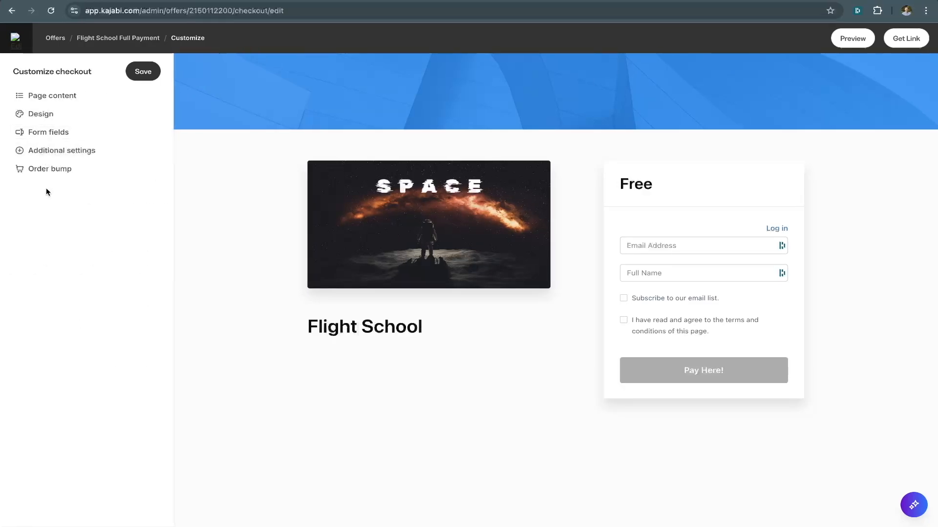
Step: Review the checkout's design options and its page content settings, including video, hero image and testimonials
click(43, 114)
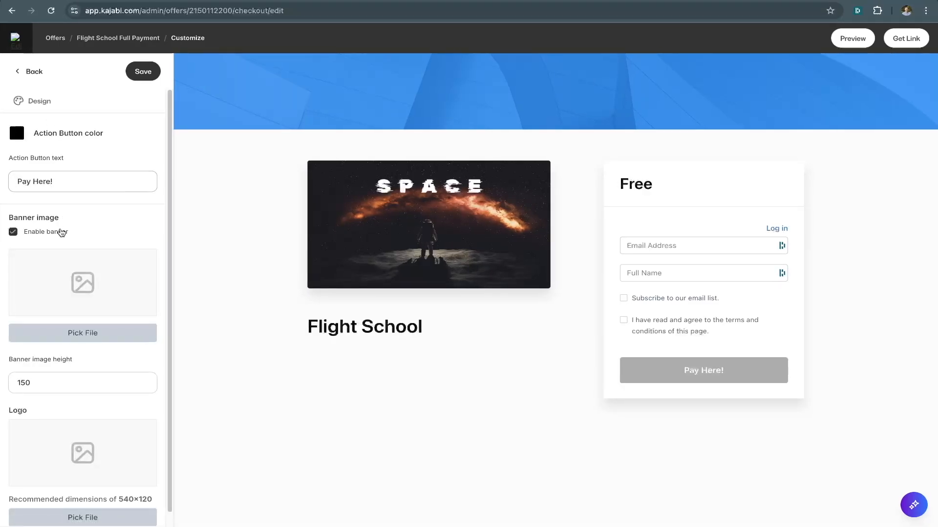
scroll(63, 249, down, 1)
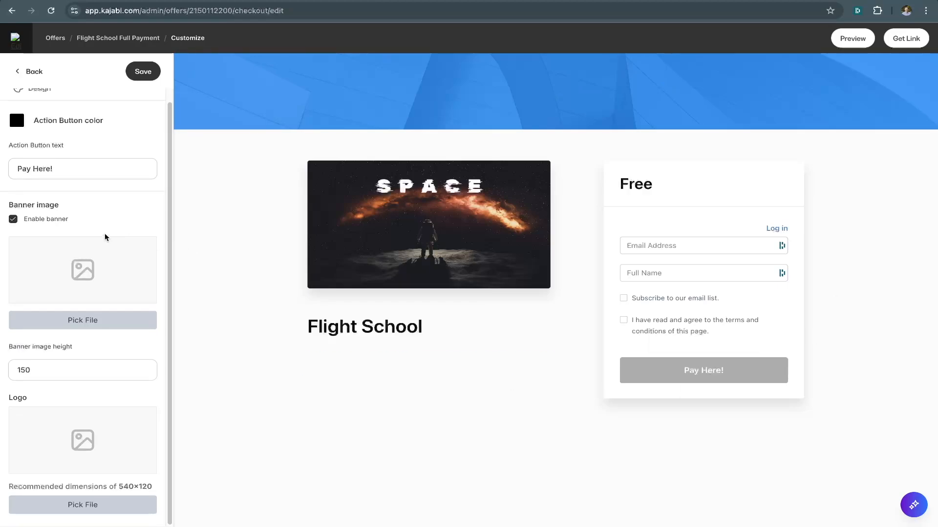
scroll(107, 237, up, 1)
click(41, 73)
click(36, 96)
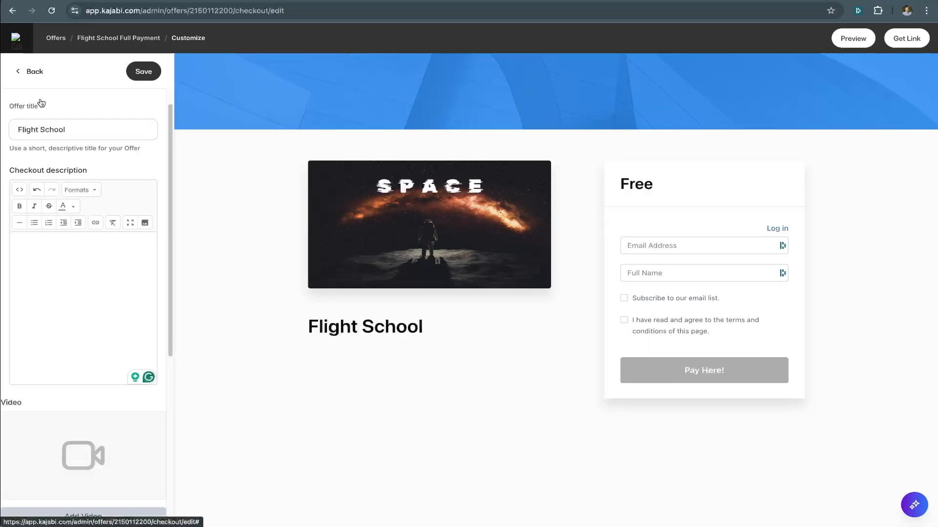
scroll(70, 274, down, 6)
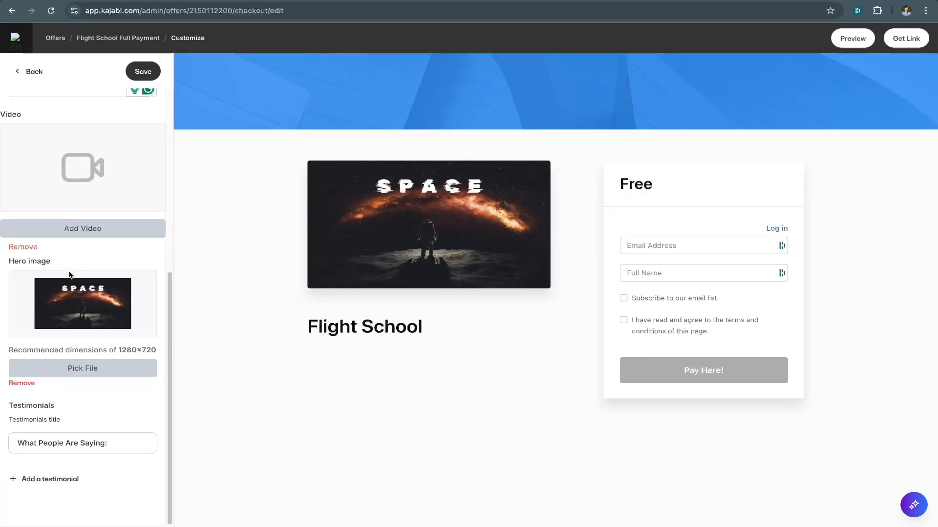
click(32, 74)
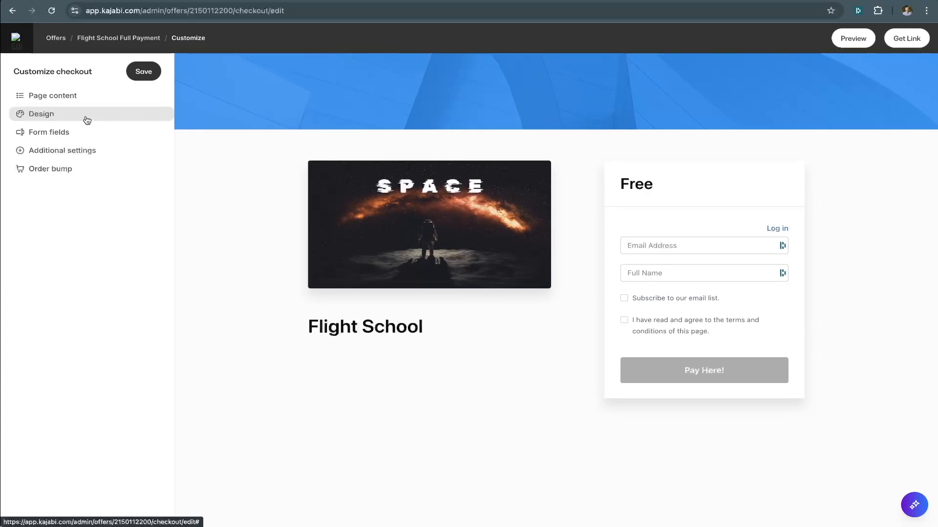
Step: Save the checkout customization and return to the Flight School Full Payment offer's edit page
click(144, 72)
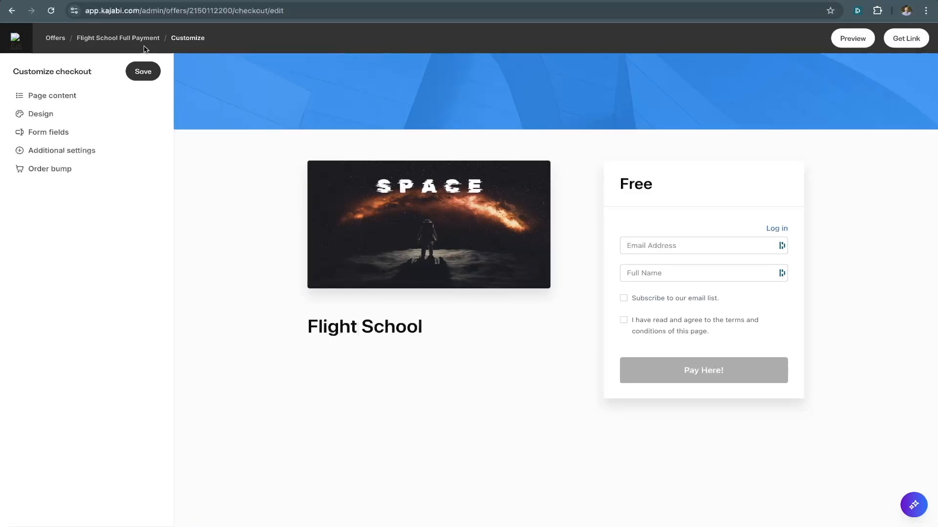
click(127, 40)
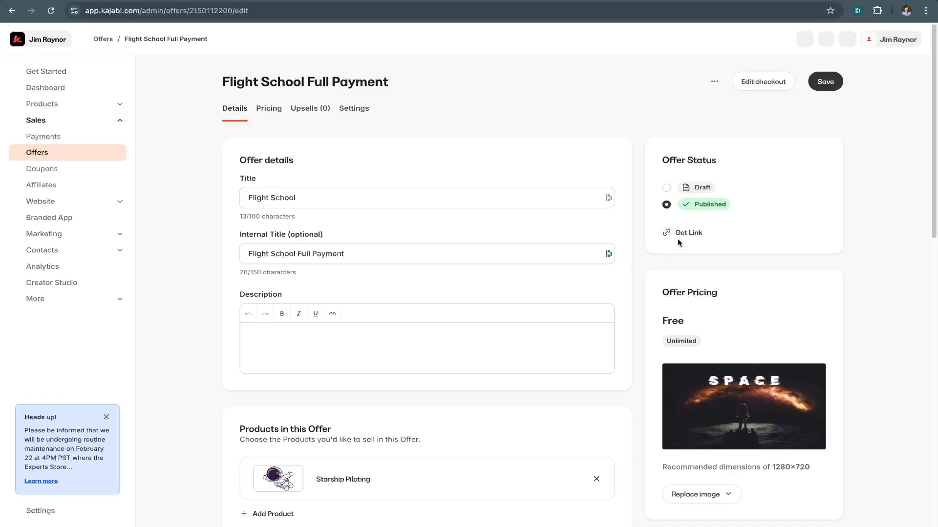
Step: Review the additional actions available for the offer and look through all sections of its details
click(714, 82)
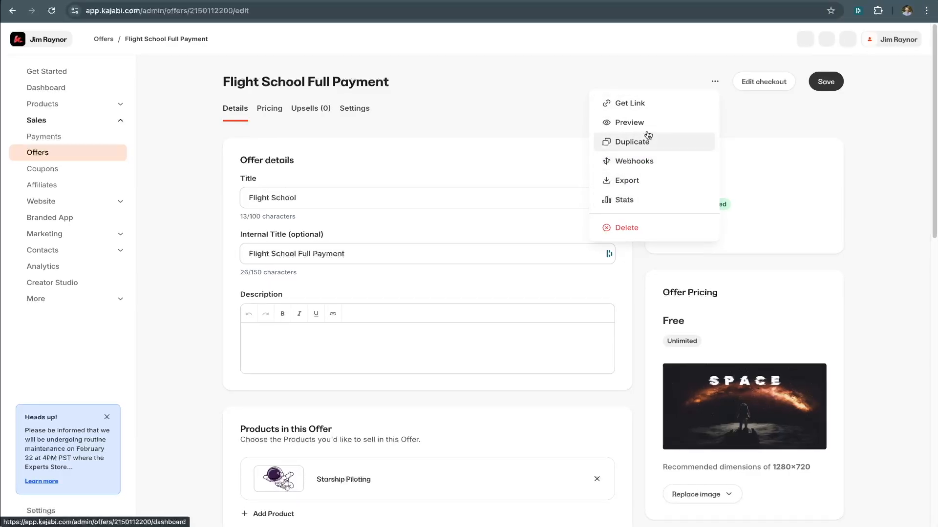
click(460, 105)
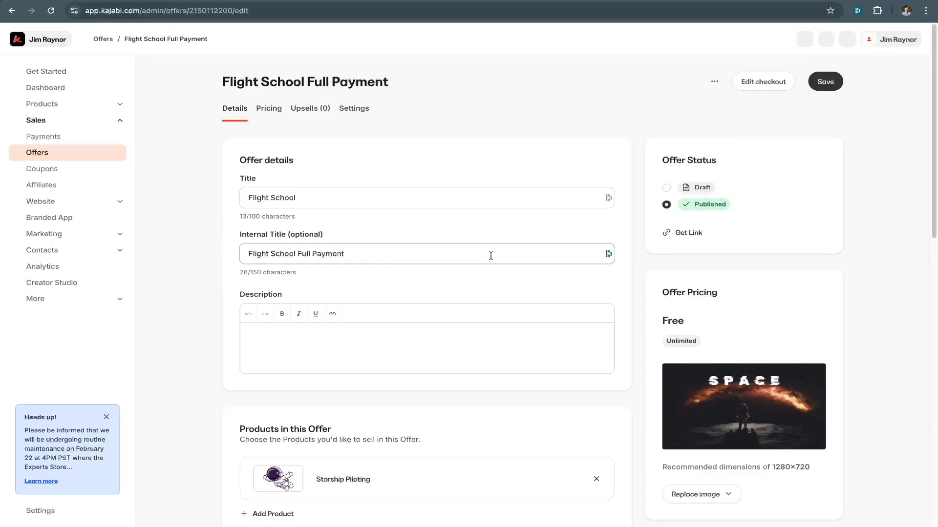
scroll(490, 255, down, 4)
scroll(491, 256, down, 5)
scroll(490, 259, down, 4)
scroll(491, 259, up, 13)
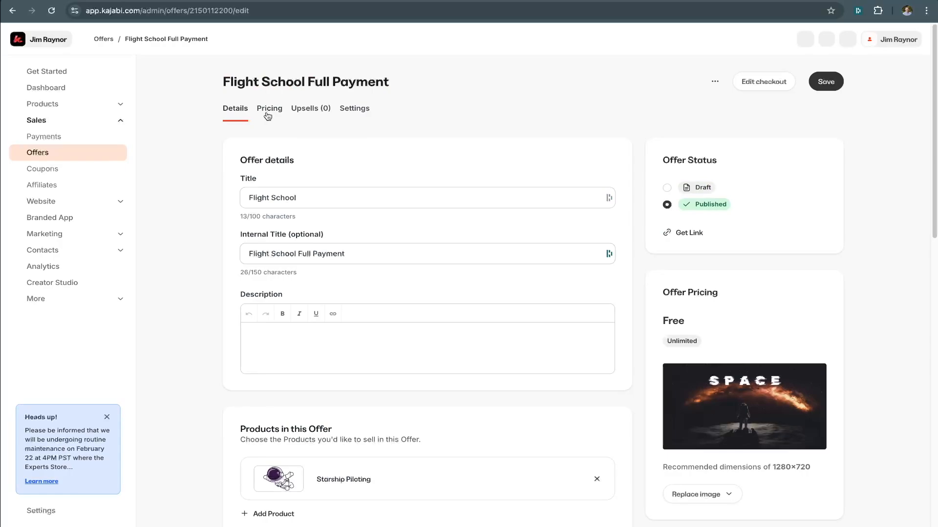